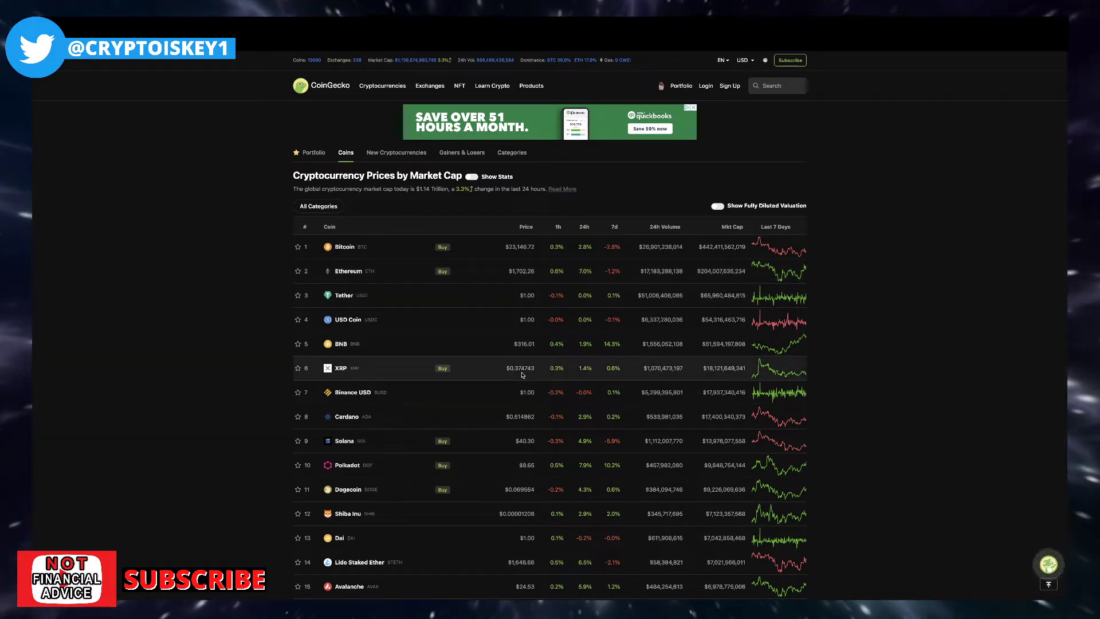
Sort CoinGecko's price table by 24h change in descending order
{"action": "left_click", "coordinate": [587, 228]}
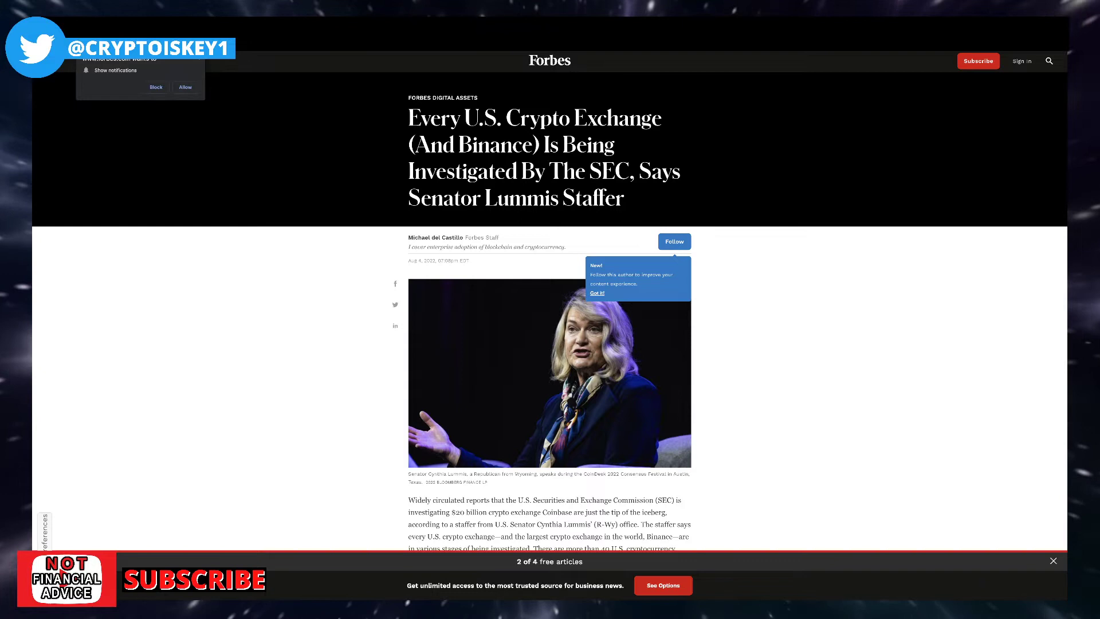
Dismiss the Forbes site's browser notification request
{"action": "left_click", "coordinate": [155, 87]}
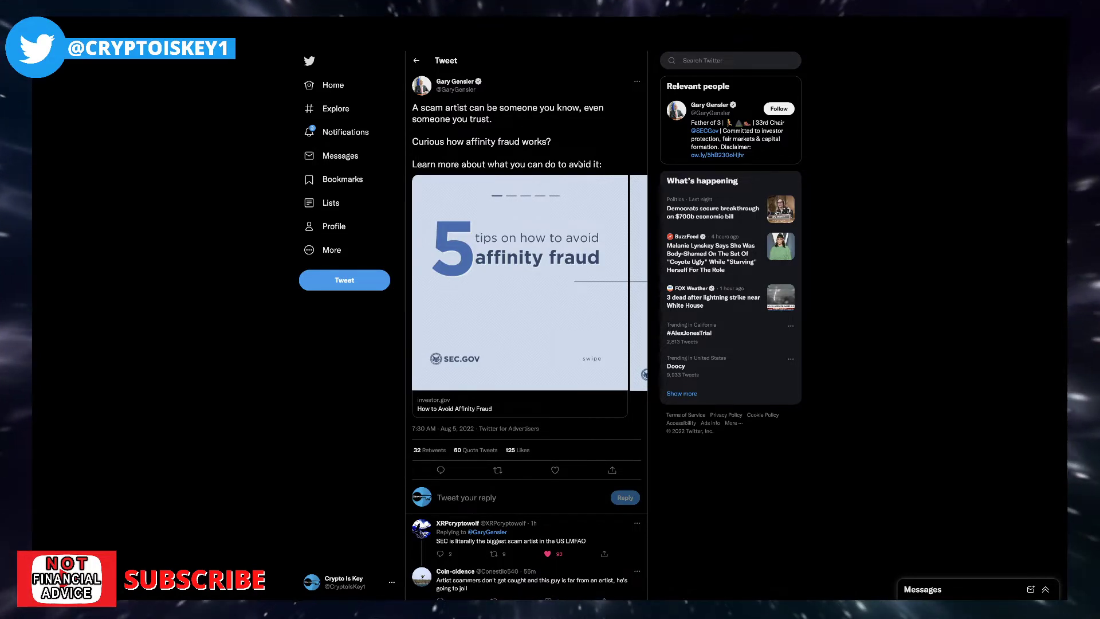
{"action": "mouse_move", "coordinate": [523, 268]}
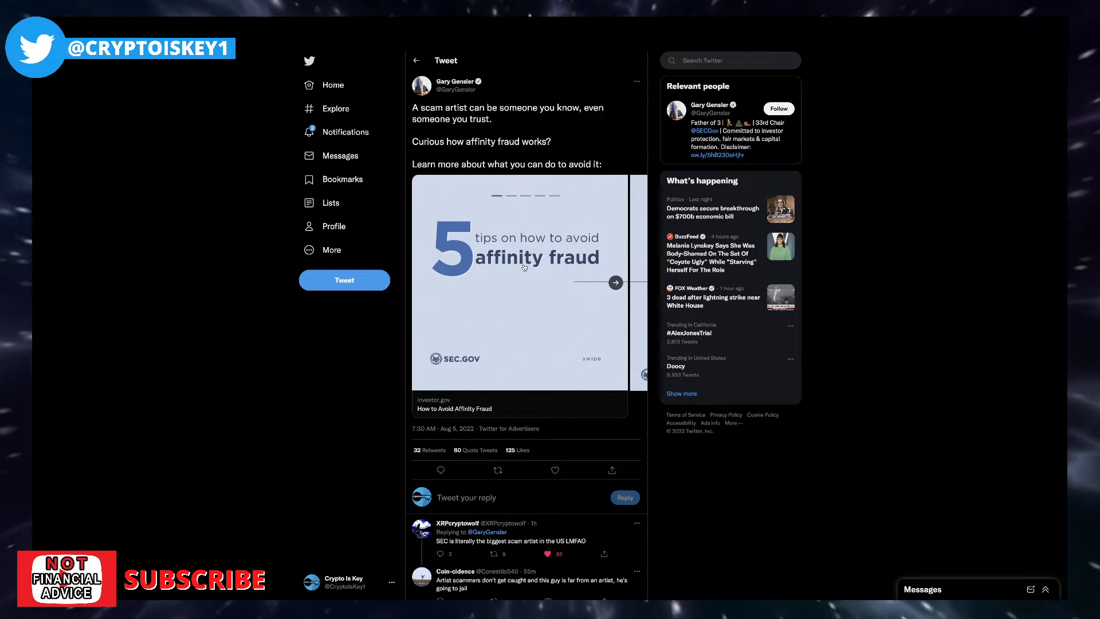
{"action": "scroll", "coordinate": [523, 247], "scroll_direction": "down", "scroll_amount": 4}
{"action": "scroll", "coordinate": [523, 259], "scroll_direction": "down", "scroll_amount": 4}
{"action": "scroll", "coordinate": [520, 266], "scroll_direction": "down", "scroll_amount": 3}
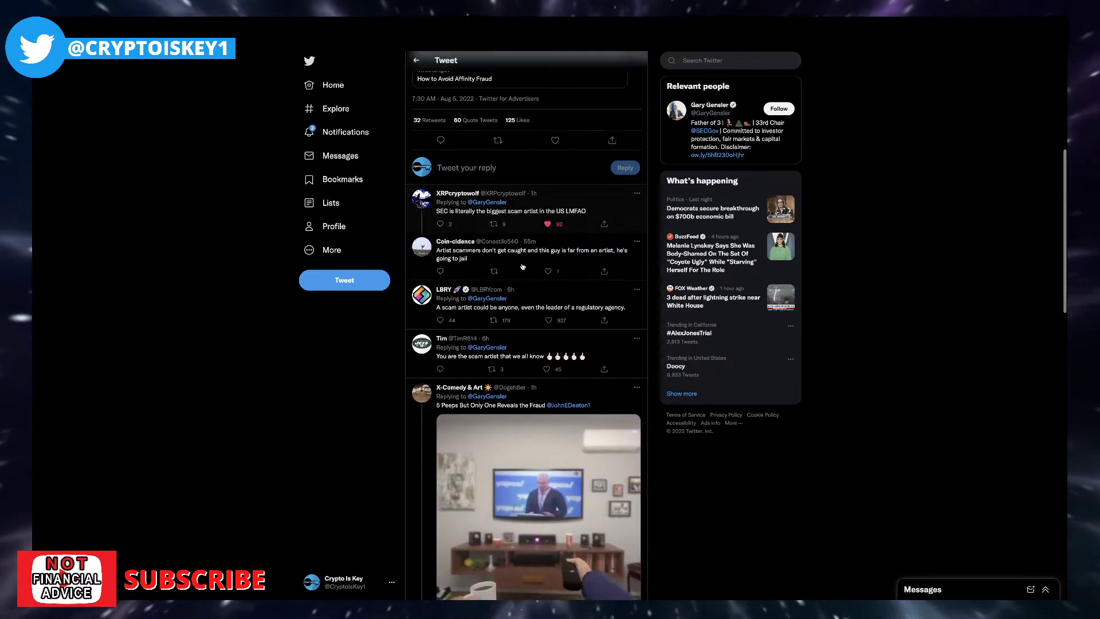
{"action": "scroll", "coordinate": [520, 265], "scroll_direction": "down", "scroll_amount": 3}
{"action": "scroll", "coordinate": [528, 268], "scroll_direction": "down", "scroll_amount": 5}
{"action": "scroll", "coordinate": [528, 269], "scroll_direction": "down", "scroll_amount": 5}
{"action": "scroll", "coordinate": [527, 268], "scroll_direction": "down", "scroll_amount": 5}
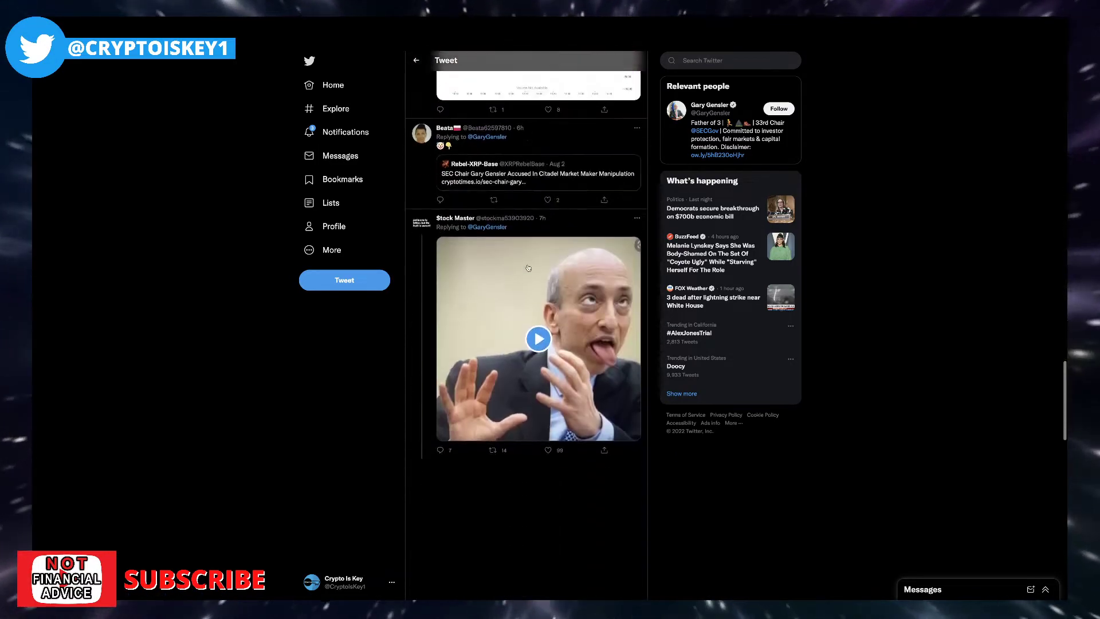
{"action": "scroll", "coordinate": [529, 268], "scroll_direction": "down", "scroll_amount": 2}
{"action": "scroll", "coordinate": [529, 268], "scroll_direction": "up", "scroll_amount": 5}
{"action": "scroll", "coordinate": [529, 269], "scroll_direction": "up", "scroll_amount": 5}
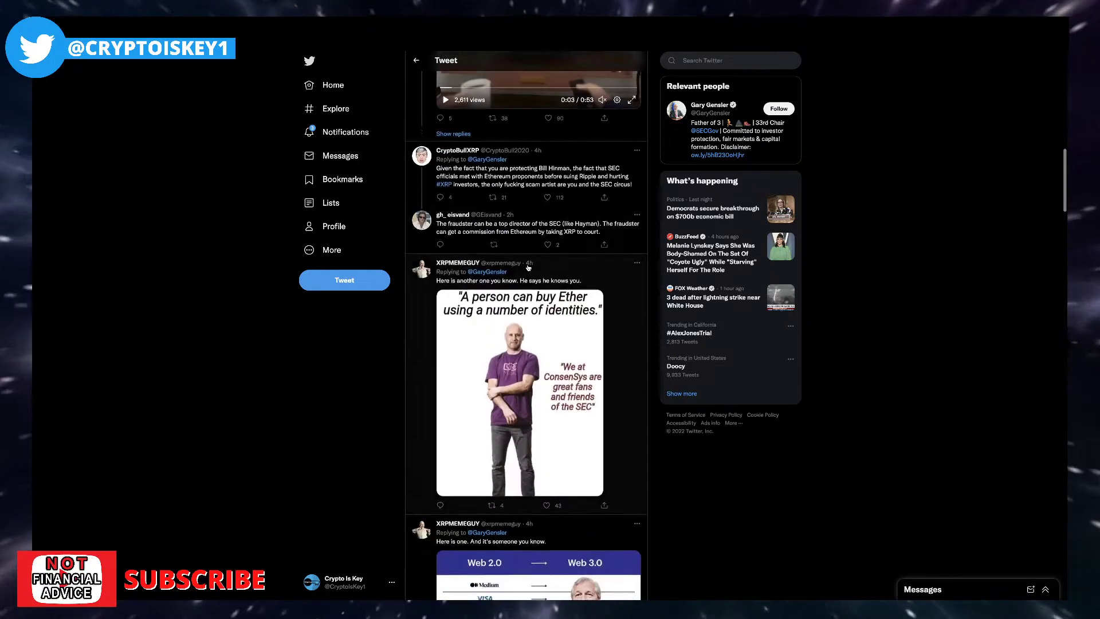
{"action": "scroll", "coordinate": [529, 268], "scroll_direction": "up", "scroll_amount": 4}
{"action": "scroll", "coordinate": [528, 268], "scroll_direction": "up", "scroll_amount": 5}
{"action": "scroll", "coordinate": [528, 269], "scroll_direction": "down", "scroll_amount": 1}
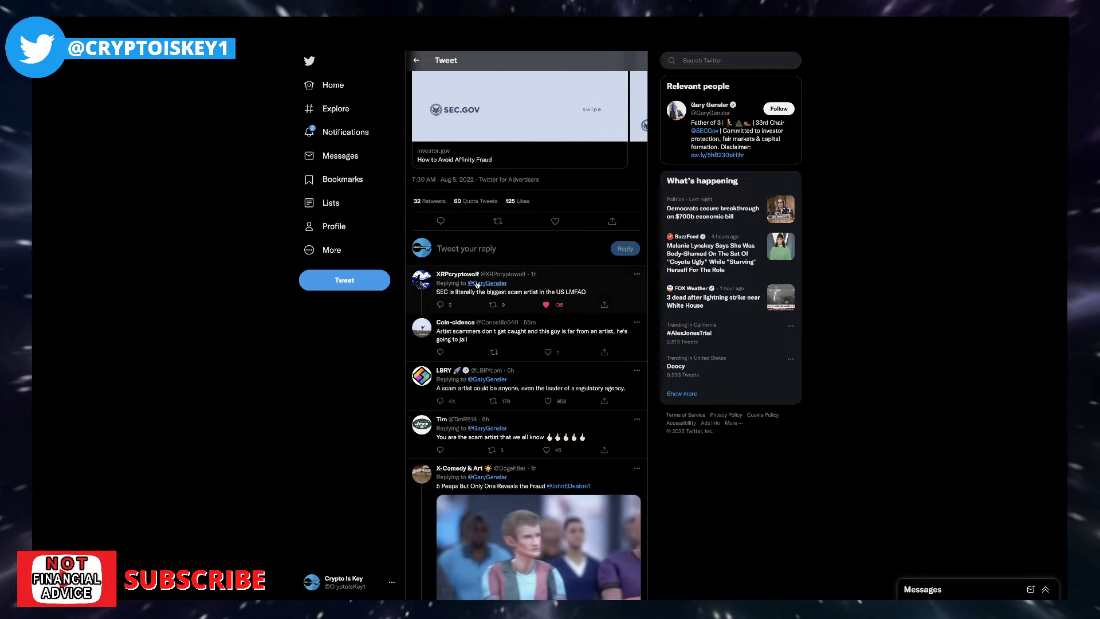
{"action": "scroll", "coordinate": [461, 337], "scroll_direction": "down", "scroll_amount": 1}
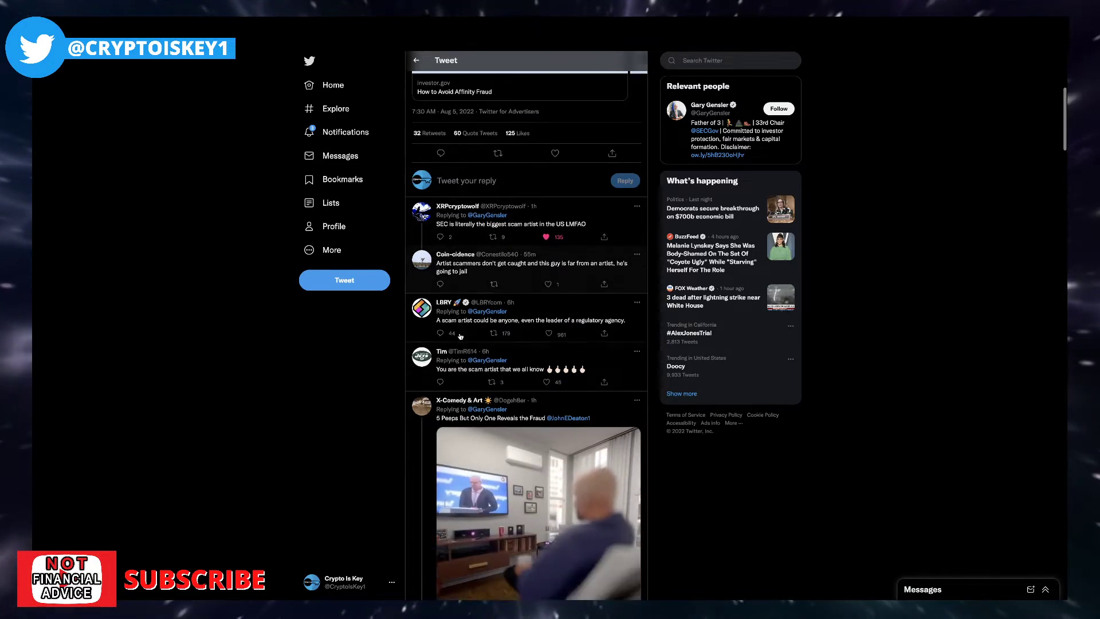
{"action": "scroll", "coordinate": [461, 336], "scroll_direction": "down", "scroll_amount": 1}
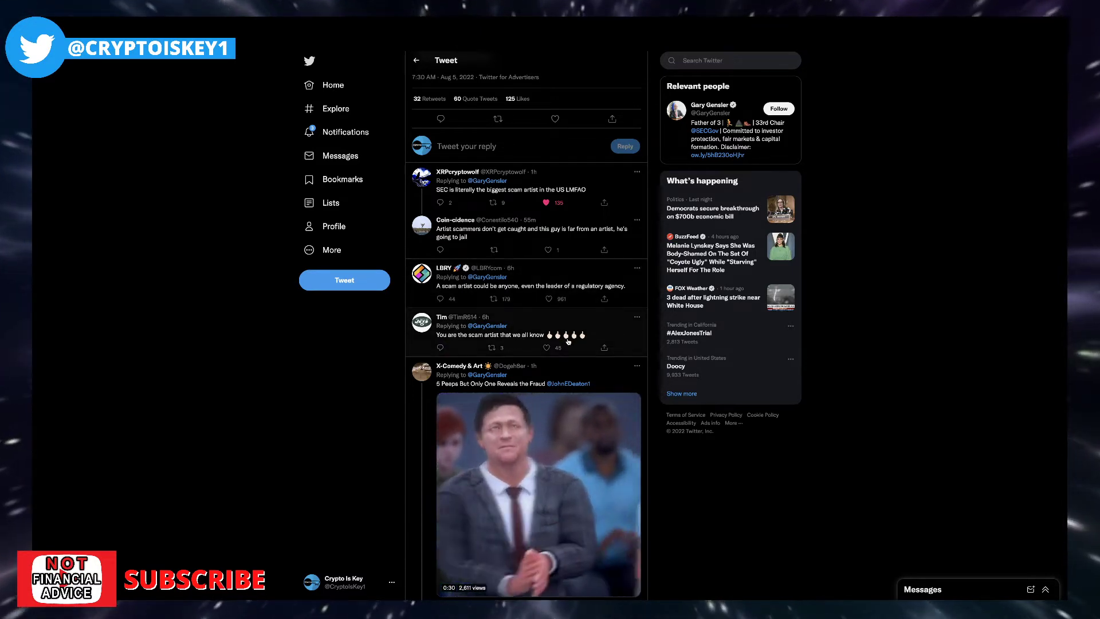
{"action": "scroll", "coordinate": [568, 340], "scroll_direction": "down", "scroll_amount": 2}
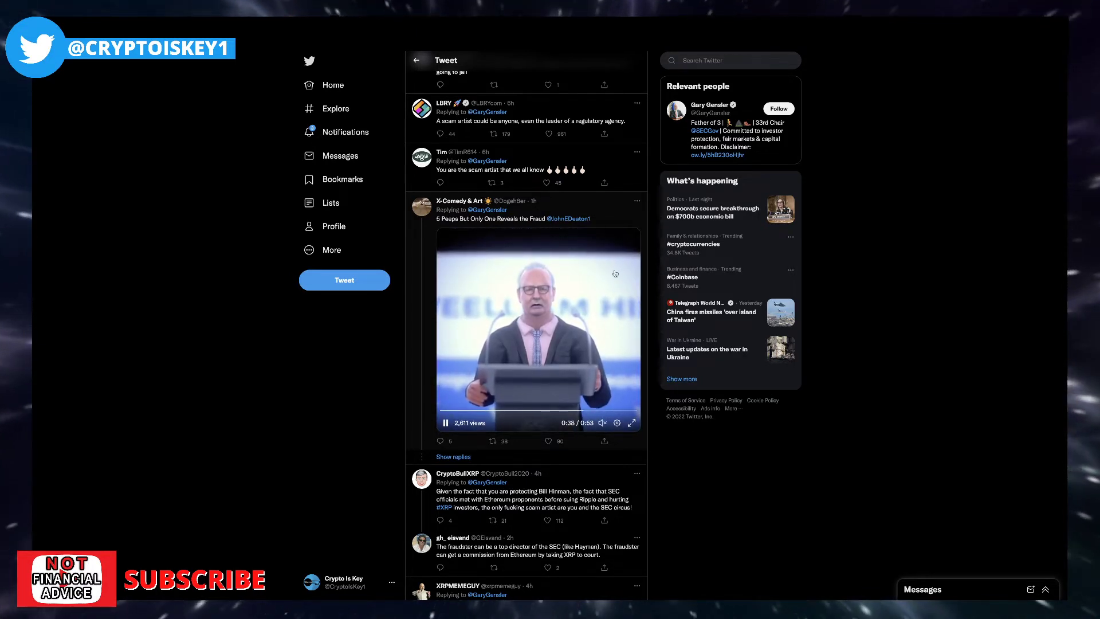
{"action": "scroll", "coordinate": [615, 273], "scroll_direction": "down", "scroll_amount": 4}
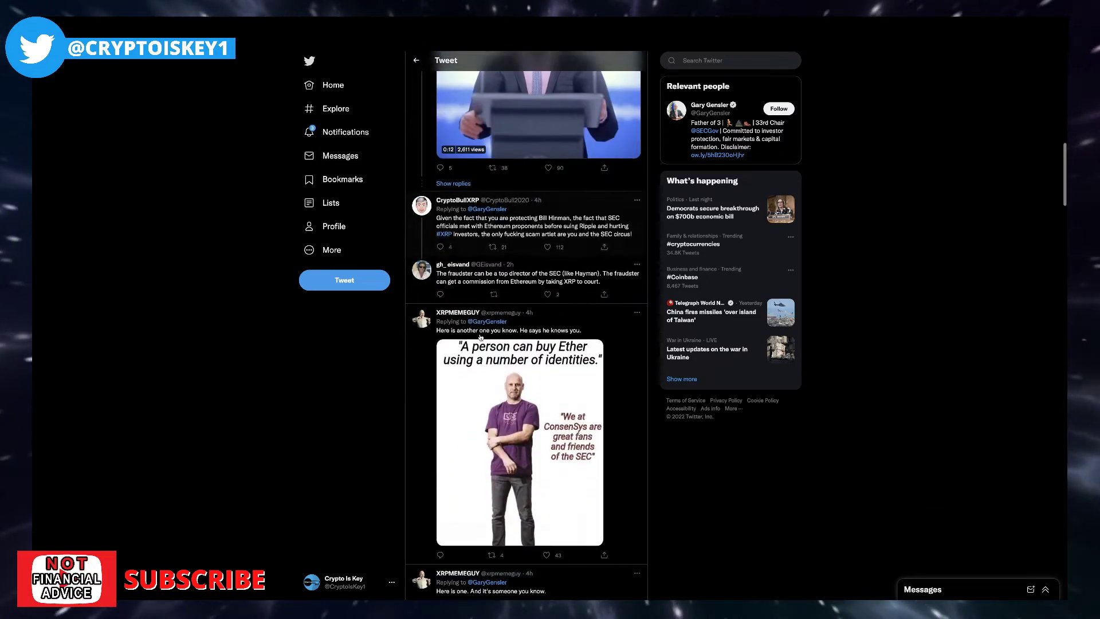
{"action": "scroll", "coordinate": [480, 337], "scroll_direction": "down", "scroll_amount": 3}
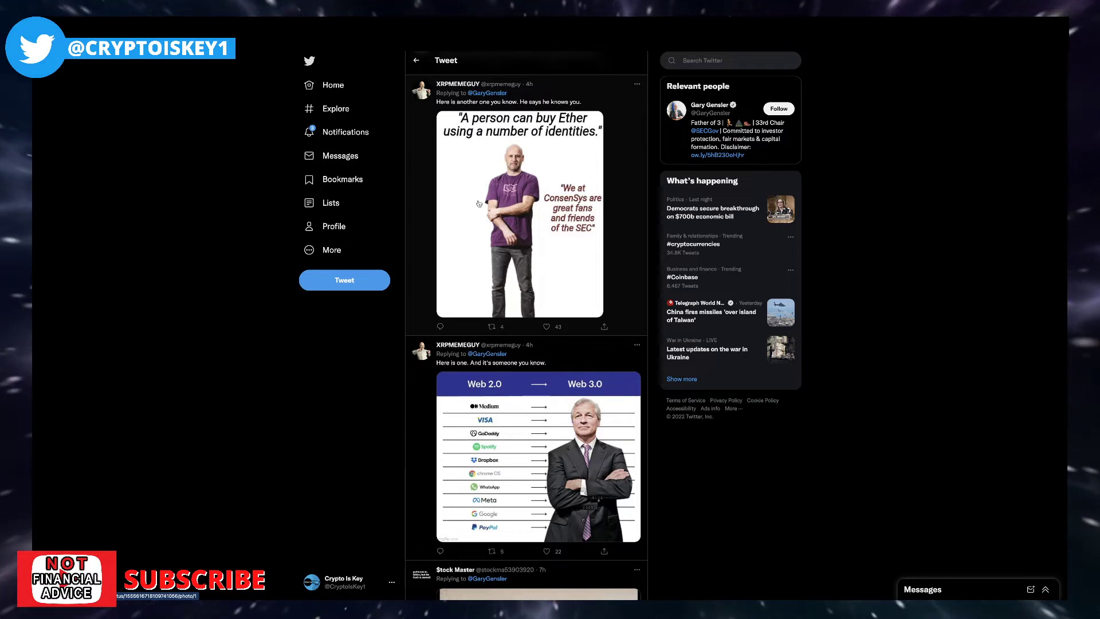
{"action": "scroll", "coordinate": [471, 192], "scroll_direction": "down", "scroll_amount": 3}
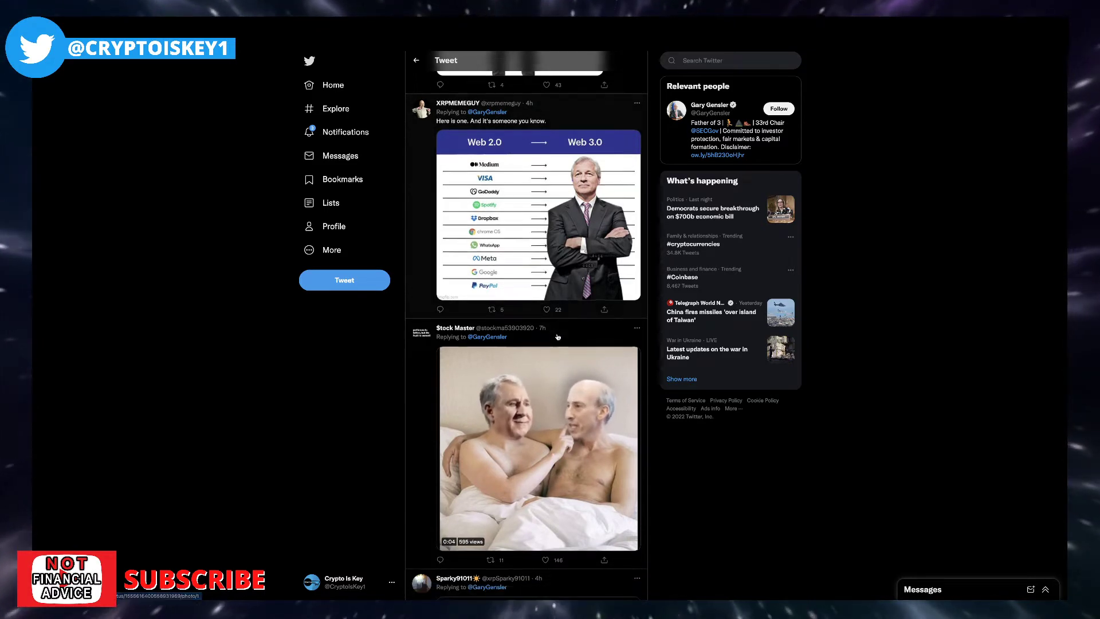
{"action": "scroll", "coordinate": [562, 224], "scroll_direction": "down", "scroll_amount": 5}
{"action": "scroll", "coordinate": [601, 337], "scroll_direction": "down", "scroll_amount": 4}
{"action": "scroll", "coordinate": [602, 335], "scroll_direction": "down", "scroll_amount": 4}
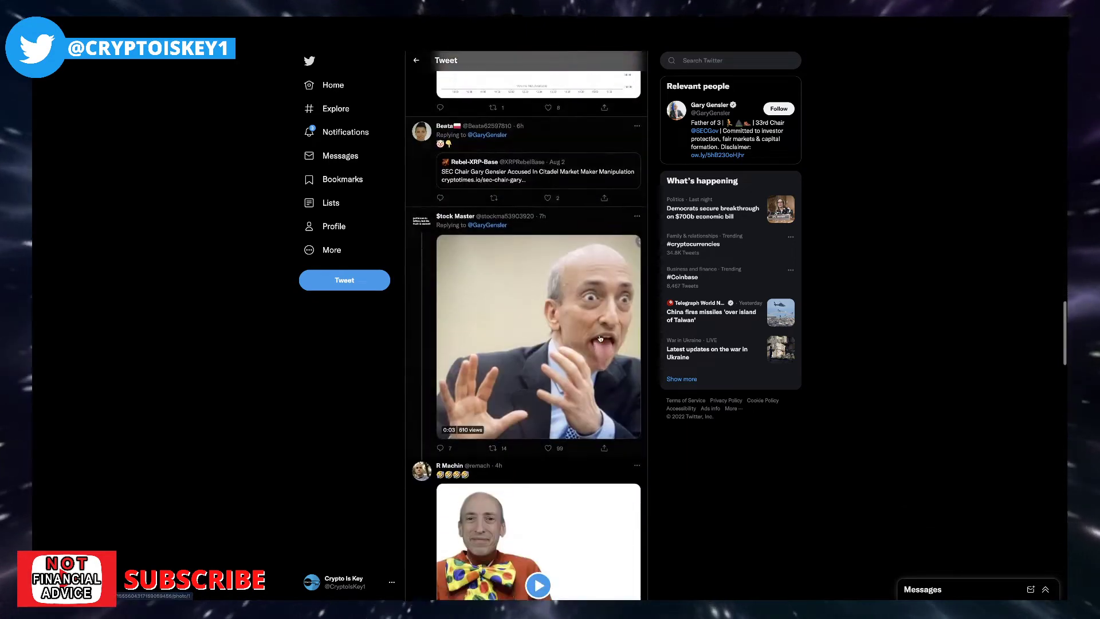
{"action": "scroll", "coordinate": [602, 336], "scroll_direction": "down", "scroll_amount": 3}
{"action": "scroll", "coordinate": [600, 338], "scroll_direction": "down", "scroll_amount": 3}
{"action": "scroll", "coordinate": [600, 339], "scroll_direction": "down", "scroll_amount": 4}
{"action": "scroll", "coordinate": [601, 339], "scroll_direction": "down", "scroll_amount": 4}
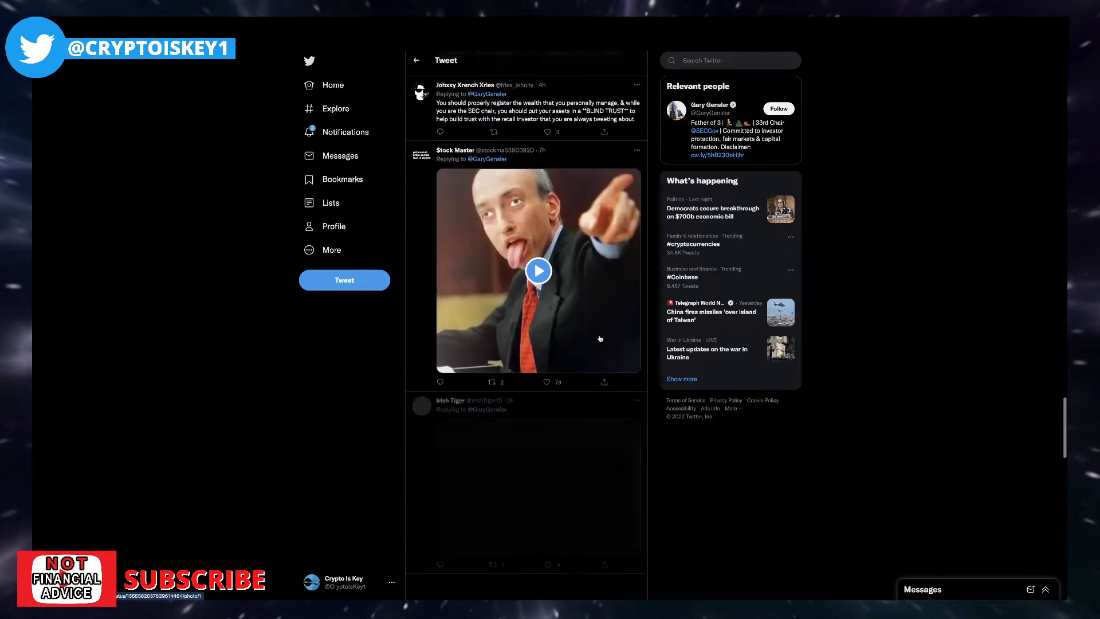
{"action": "scroll", "coordinate": [601, 339], "scroll_direction": "down", "scroll_amount": 3}
{"action": "scroll", "coordinate": [600, 339], "scroll_direction": "down", "scroll_amount": 4}
{"action": "scroll", "coordinate": [600, 339], "scroll_direction": "down", "scroll_amount": 5}
{"action": "scroll", "coordinate": [600, 340], "scroll_direction": "down", "scroll_amount": 4}
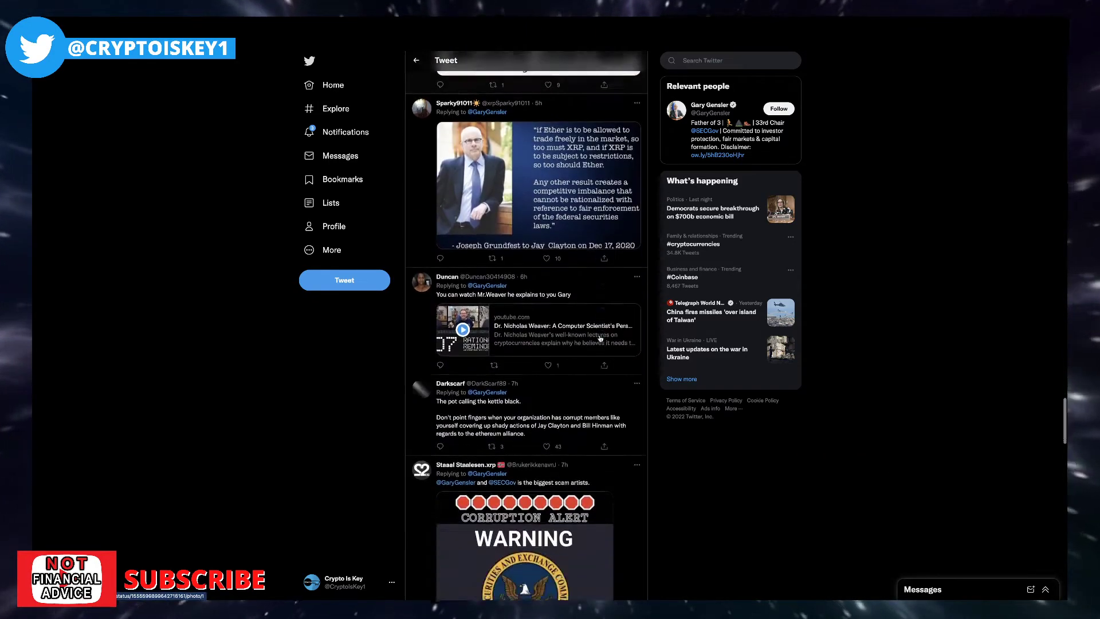
{"action": "scroll", "coordinate": [601, 338], "scroll_direction": "down", "scroll_amount": 4}
{"action": "scroll", "coordinate": [601, 339], "scroll_direction": "down", "scroll_amount": 3}
{"action": "scroll", "coordinate": [600, 338], "scroll_direction": "up", "scroll_amount": 5}
{"action": "scroll", "coordinate": [600, 339], "scroll_direction": "up", "scroll_amount": 6}
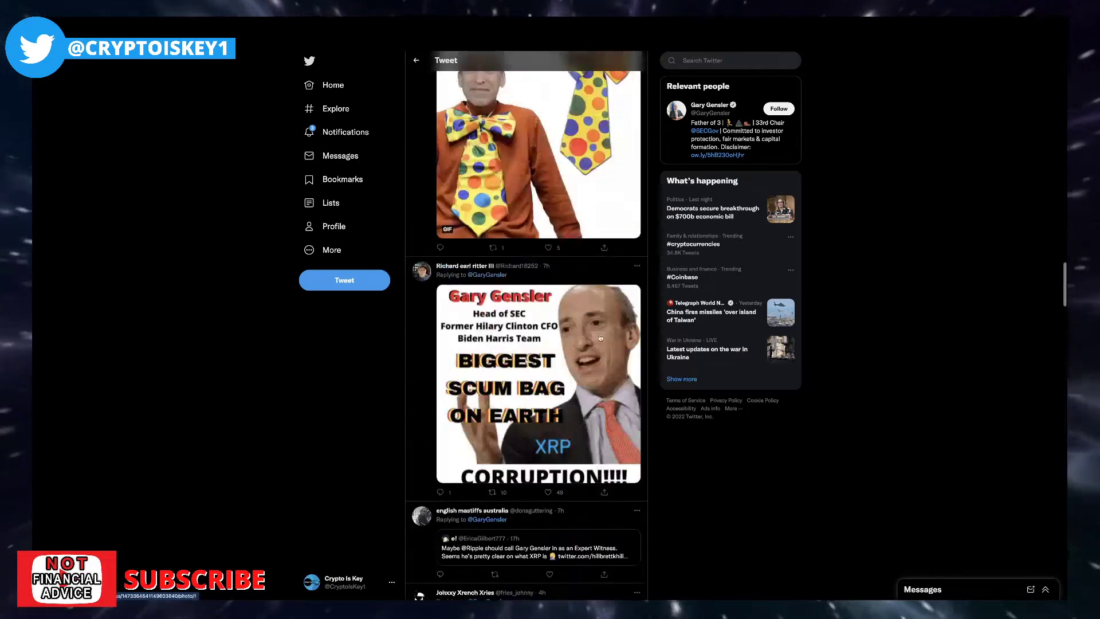
{"action": "scroll", "coordinate": [601, 339], "scroll_direction": "up", "scroll_amount": 8}
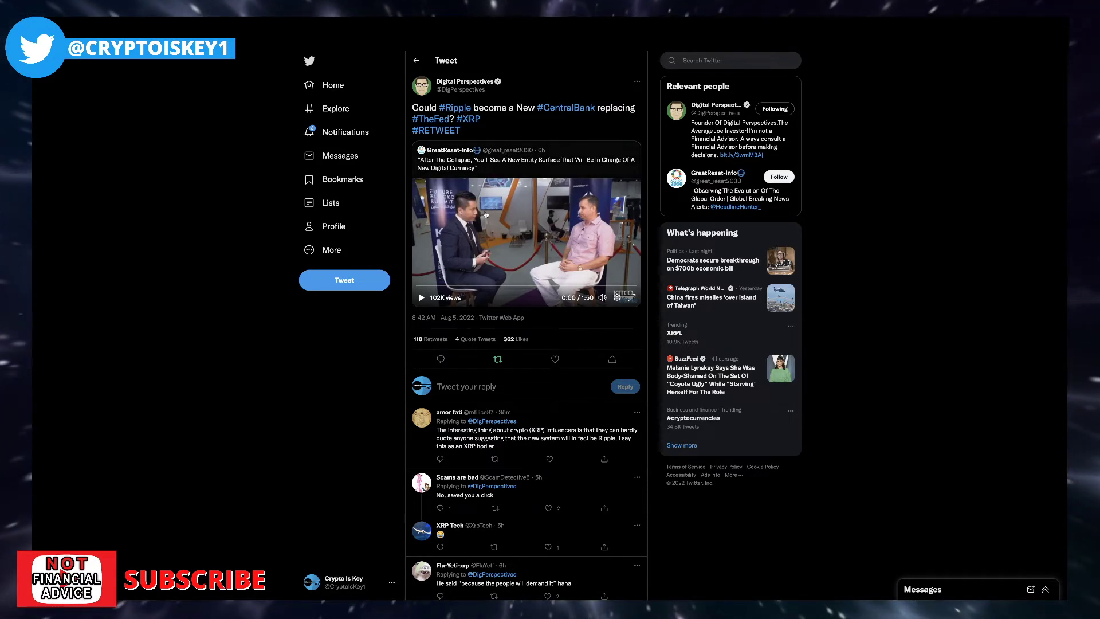
Play the interview video embedded in the quoted tweet
{"action": "left_click", "coordinate": [498, 253]}
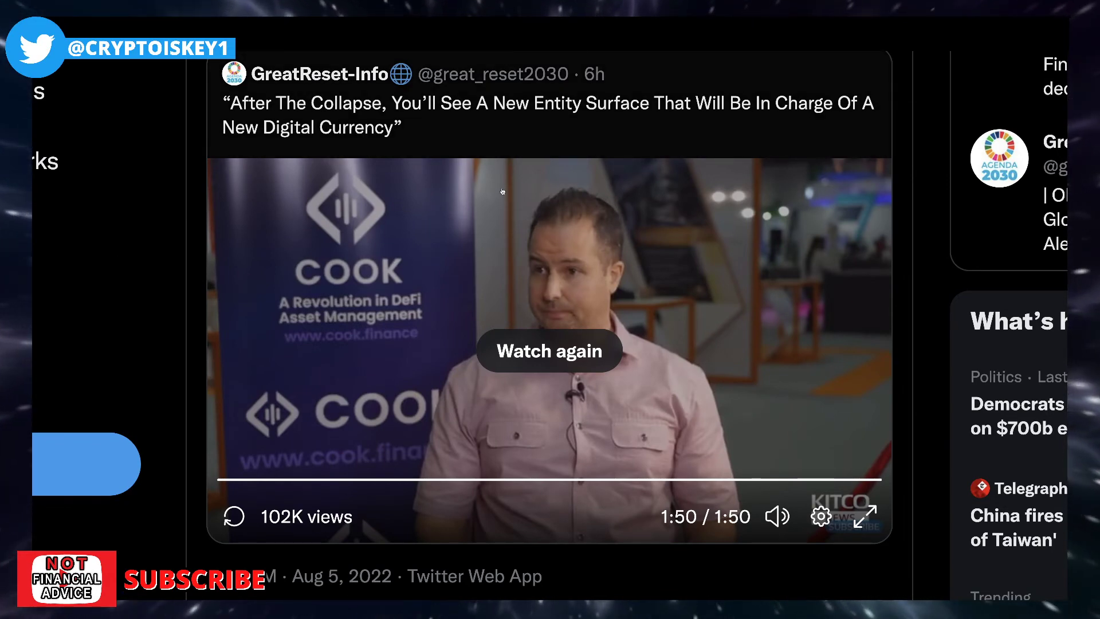
{"action": "scroll", "coordinate": [502, 192], "scroll_direction": "up", "scroll_amount": 4}
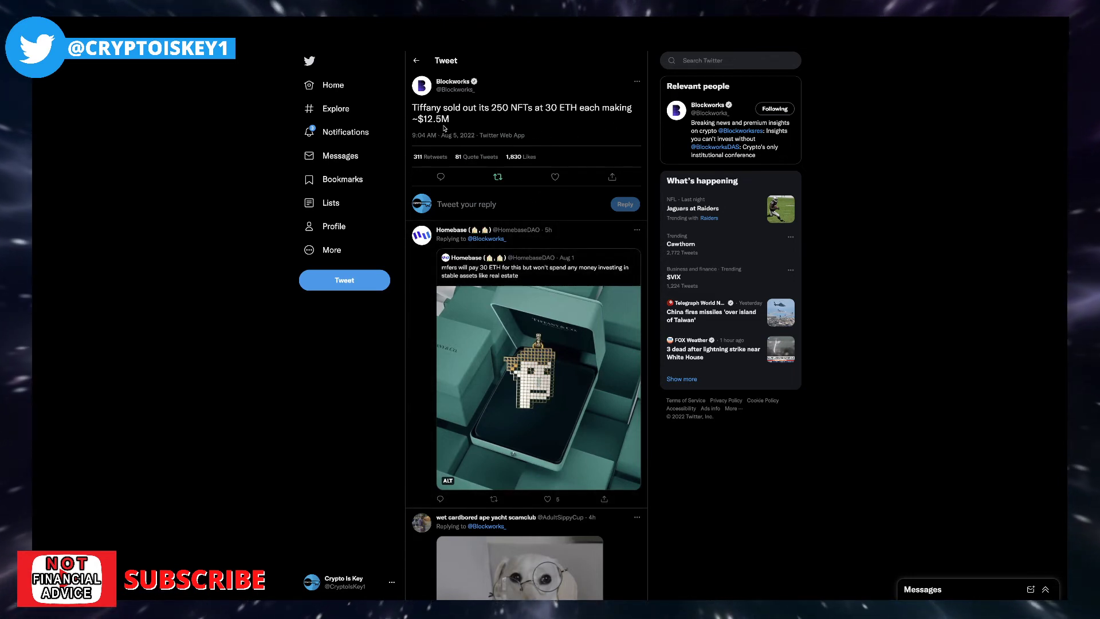
{"action": "scroll", "coordinate": [516, 257], "scroll_direction": "down", "scroll_amount": 2}
{"action": "scroll", "coordinate": [567, 183], "scroll_direction": "up", "scroll_amount": 2}
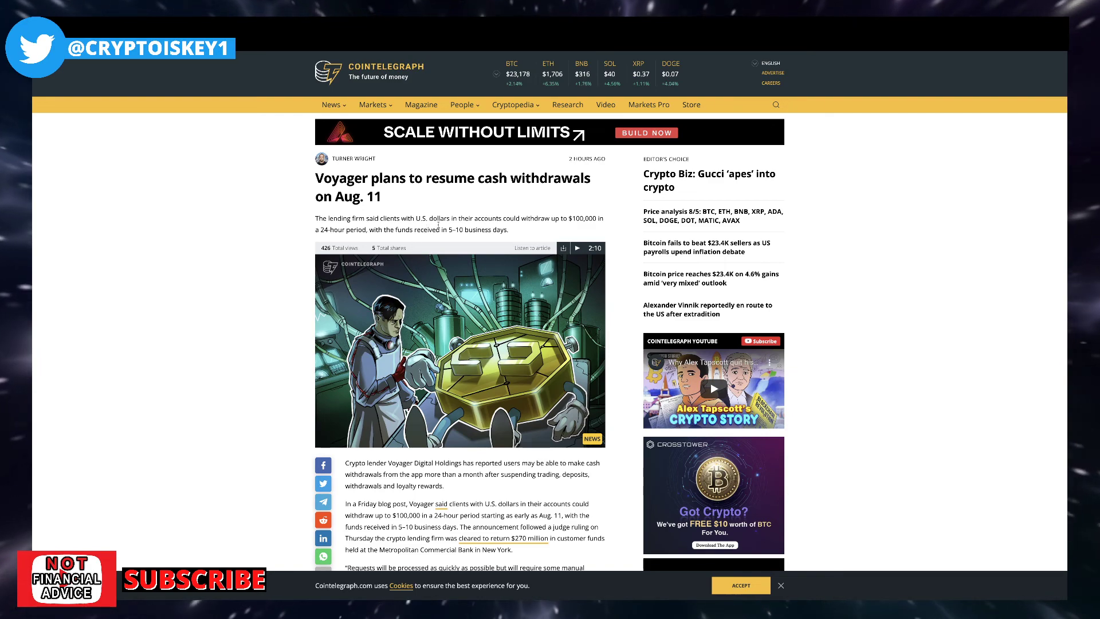
{"action": "scroll", "coordinate": [499, 264], "scroll_direction": "down", "scroll_amount": 5}
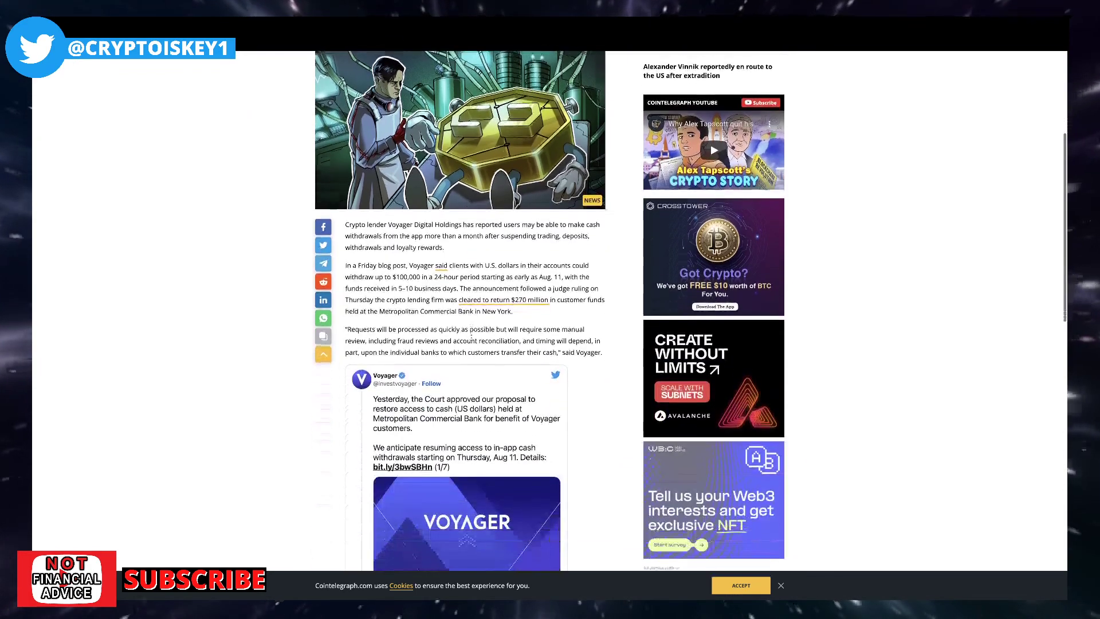
{"action": "scroll", "coordinate": [482, 301], "scroll_direction": "down", "scroll_amount": 3}
{"action": "scroll", "coordinate": [461, 349], "scroll_direction": "up", "scroll_amount": 3}
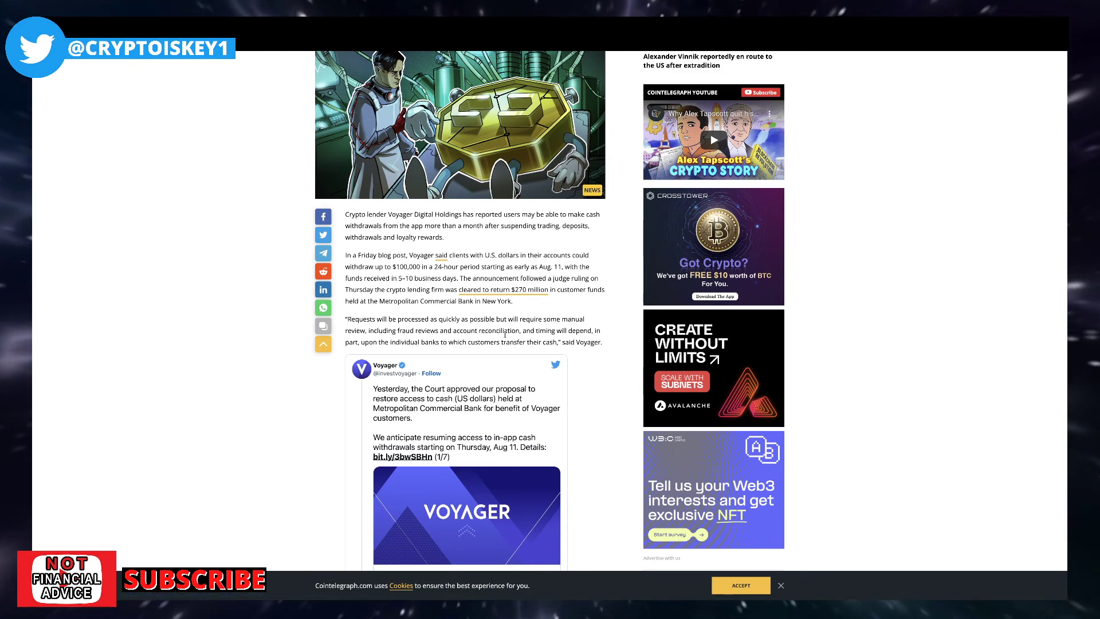
{"action": "scroll", "coordinate": [550, 309], "scroll_direction": "up", "scroll_amount": 2}
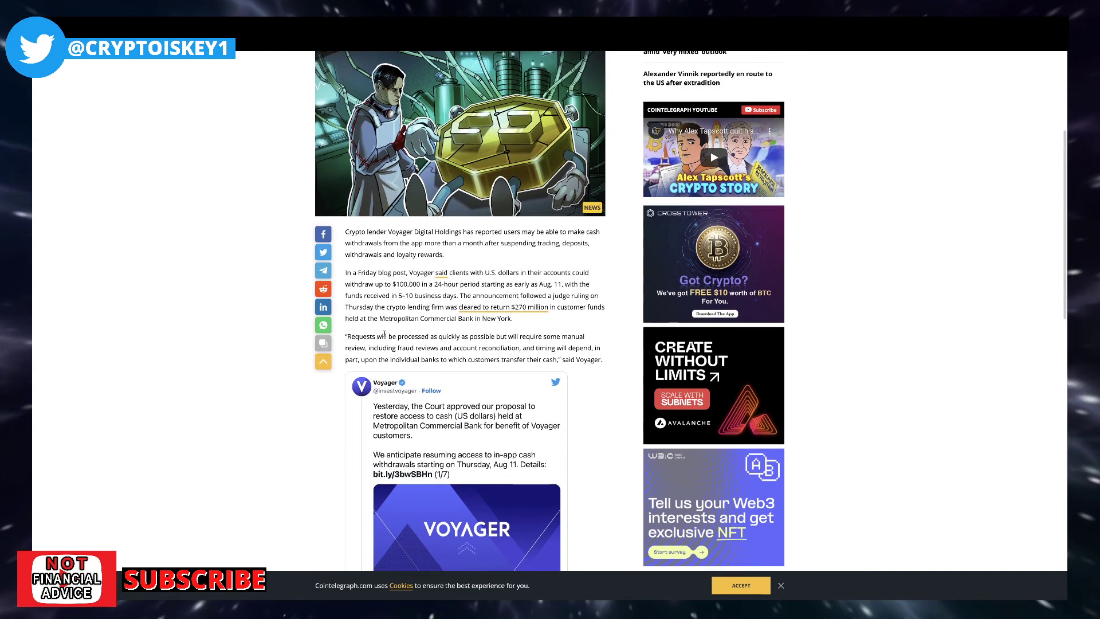
{"action": "scroll", "coordinate": [550, 310], "scroll_direction": "up", "scroll_amount": 6}
{"action": "scroll", "coordinate": [550, 310], "scroll_direction": "up", "scroll_amount": 2}
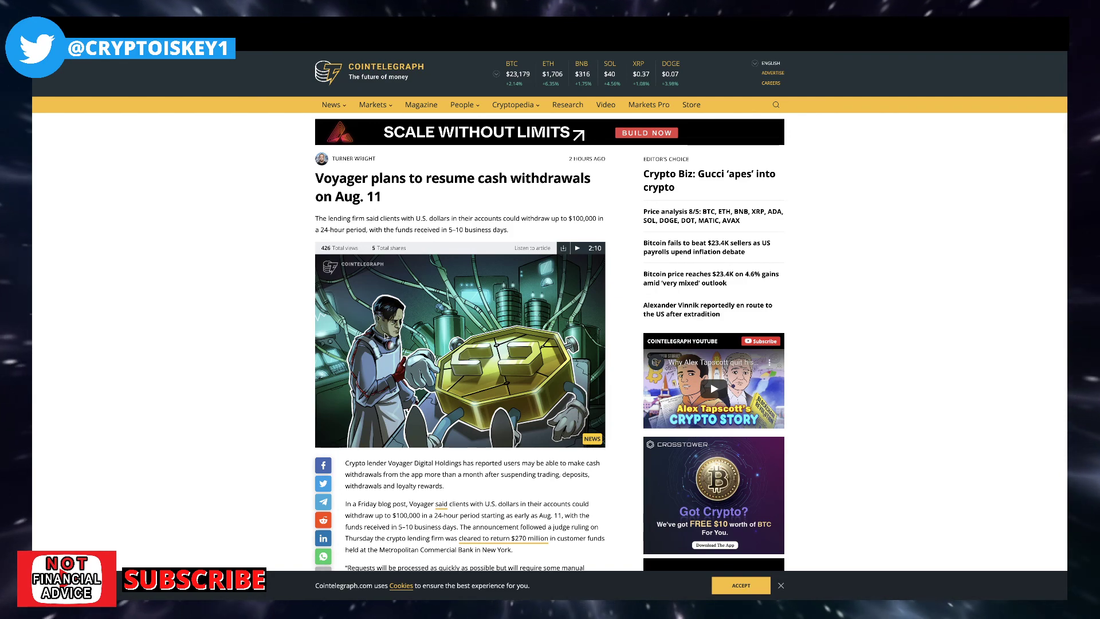
{"action": "scroll", "coordinate": [382, 283], "scroll_direction": "down", "scroll_amount": 3}
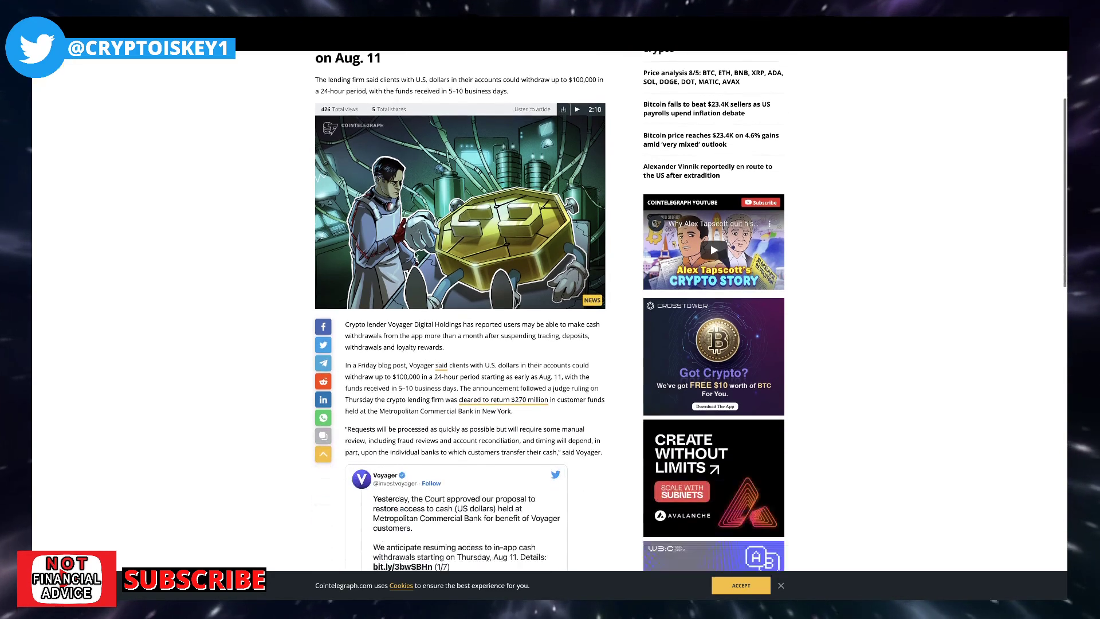
{"action": "scroll", "coordinate": [382, 283], "scroll_direction": "down", "scroll_amount": 3}
{"action": "scroll", "coordinate": [381, 215], "scroll_direction": "up", "scroll_amount": 6}
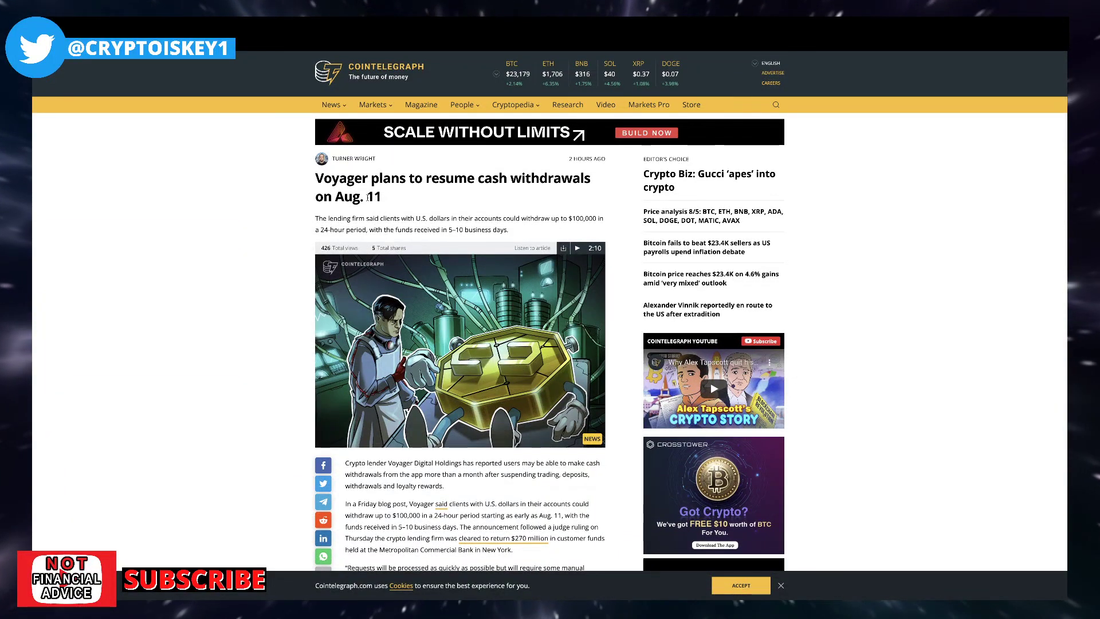
{"action": "scroll", "coordinate": [370, 196], "scroll_direction": "down", "scroll_amount": 5}
{"action": "scroll", "coordinate": [368, 196], "scroll_direction": "down", "scroll_amount": 4}
{"action": "scroll", "coordinate": [368, 196], "scroll_direction": "up", "scroll_amount": 2}
{"action": "scroll", "coordinate": [369, 196], "scroll_direction": "up", "scroll_amount": 3}
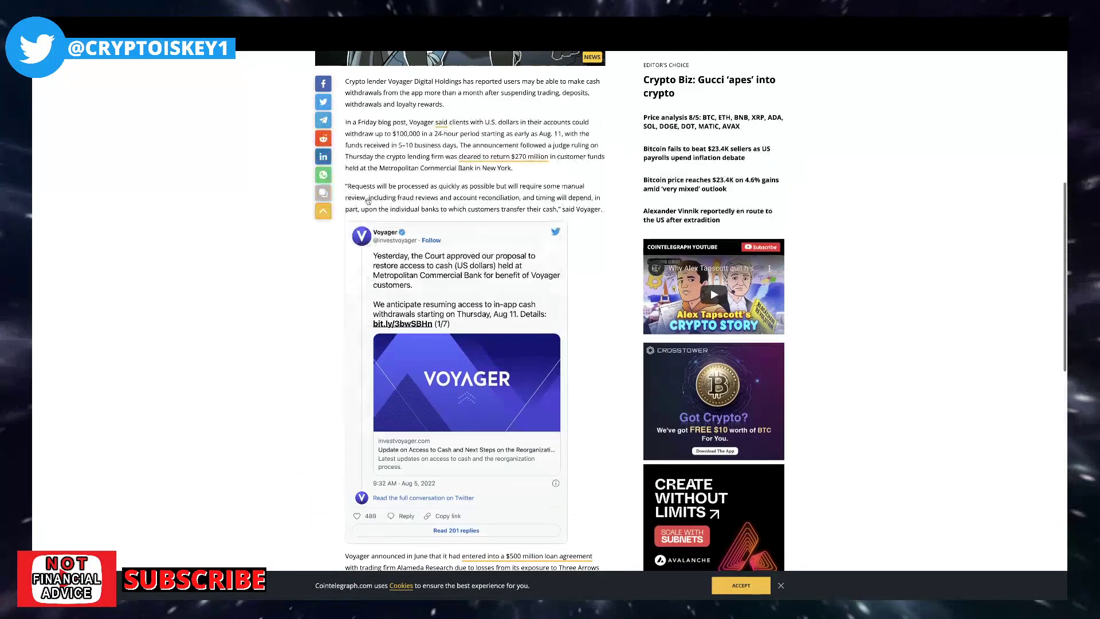
{"action": "scroll", "coordinate": [423, 276], "scroll_direction": "up", "scroll_amount": 6}
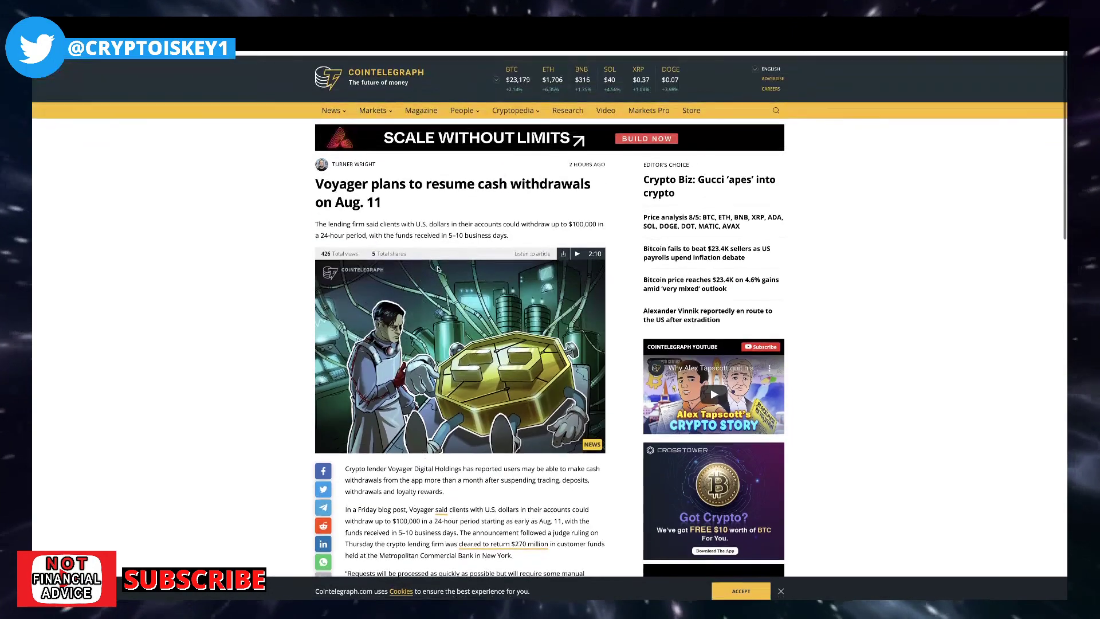